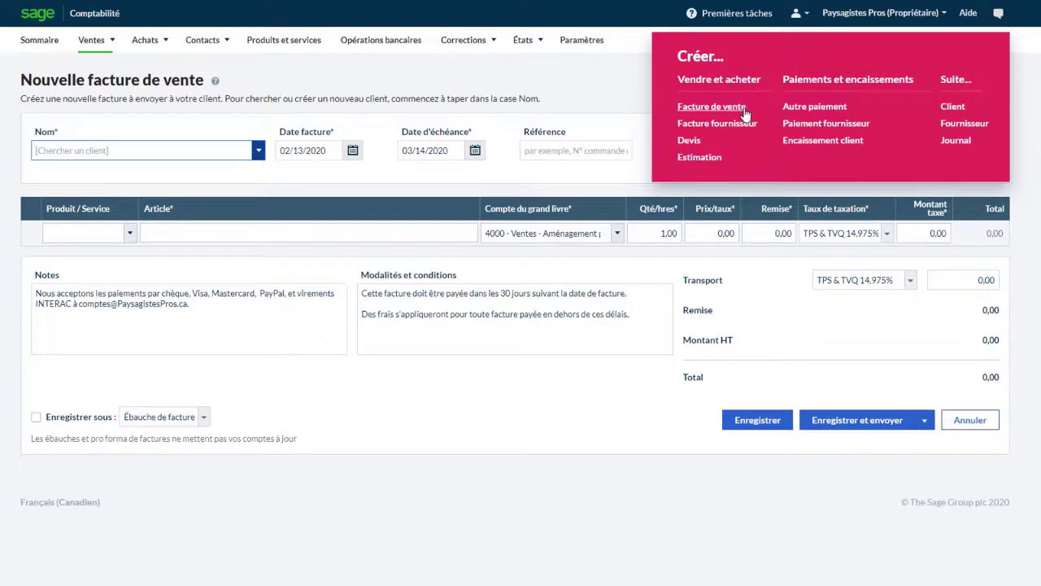
Step: Find the customer Résidence du Parc and select it for the new sales invoice
{"action": "left_click", "coordinate": [257, 156]}
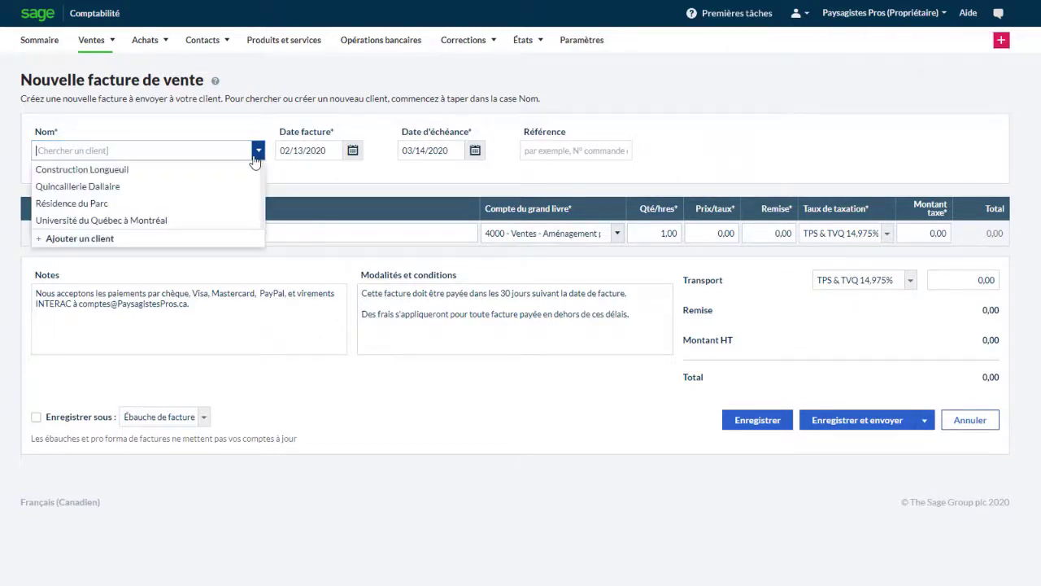
{"action": "type", "text": "Parc"}
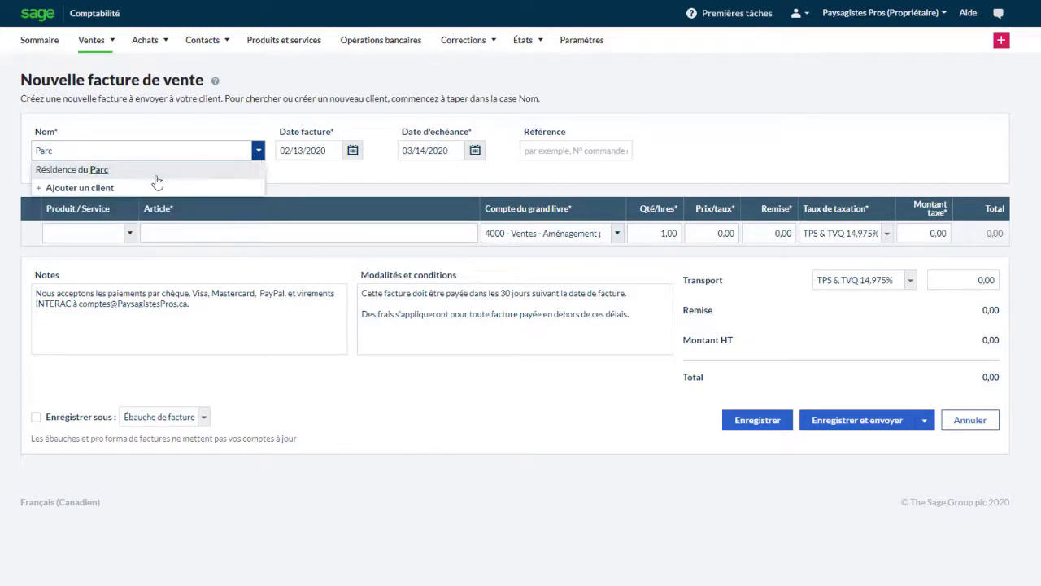
{"action": "left_click", "coordinate": [104, 173]}
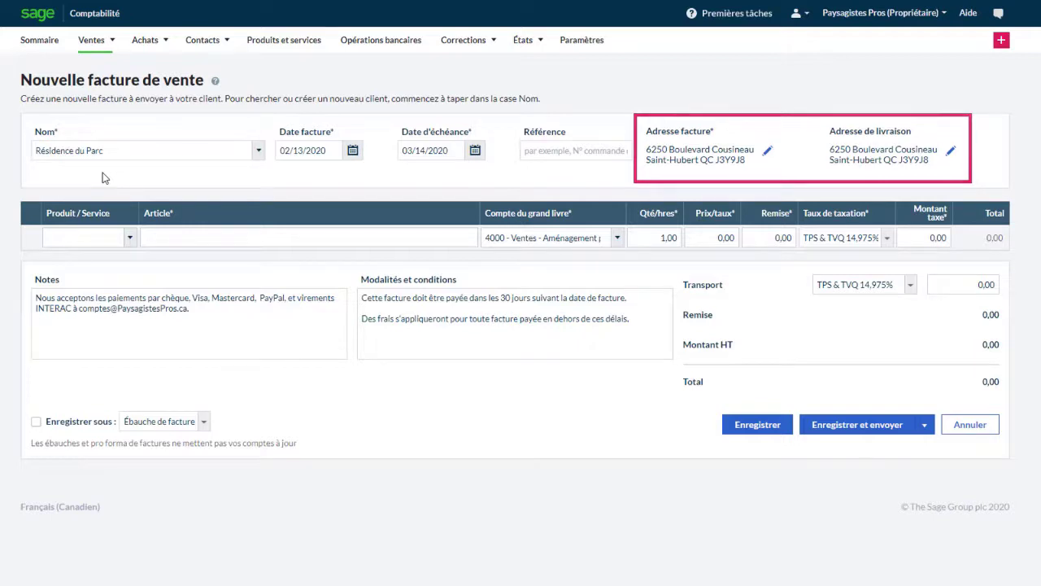
Step: Set the invoice date to 02/13/2020 and enter the purchase order number as the reference
{"action": "left_click", "coordinate": [350, 155]}
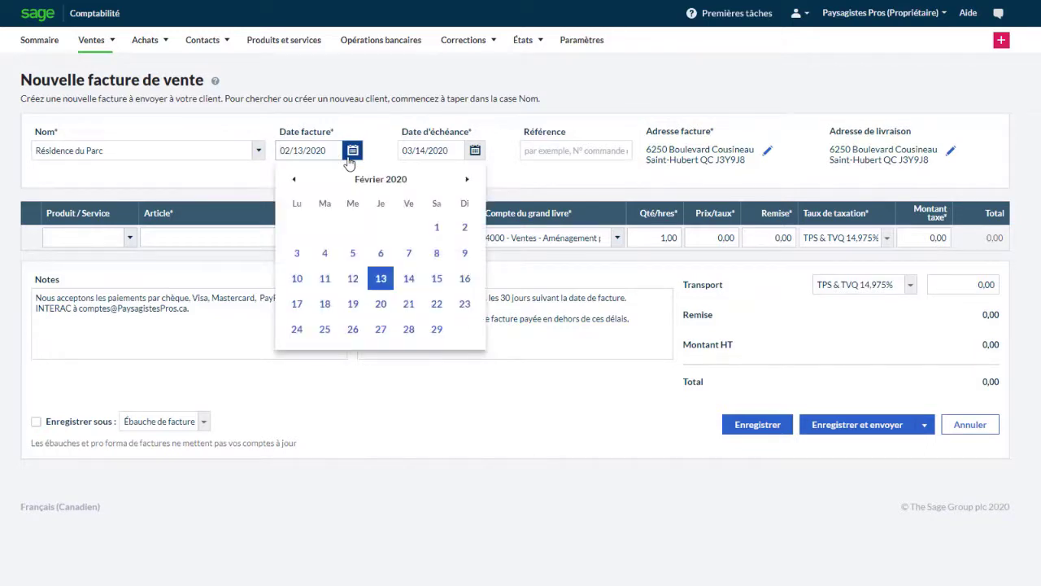
{"action": "left_click", "coordinate": [379, 278]}
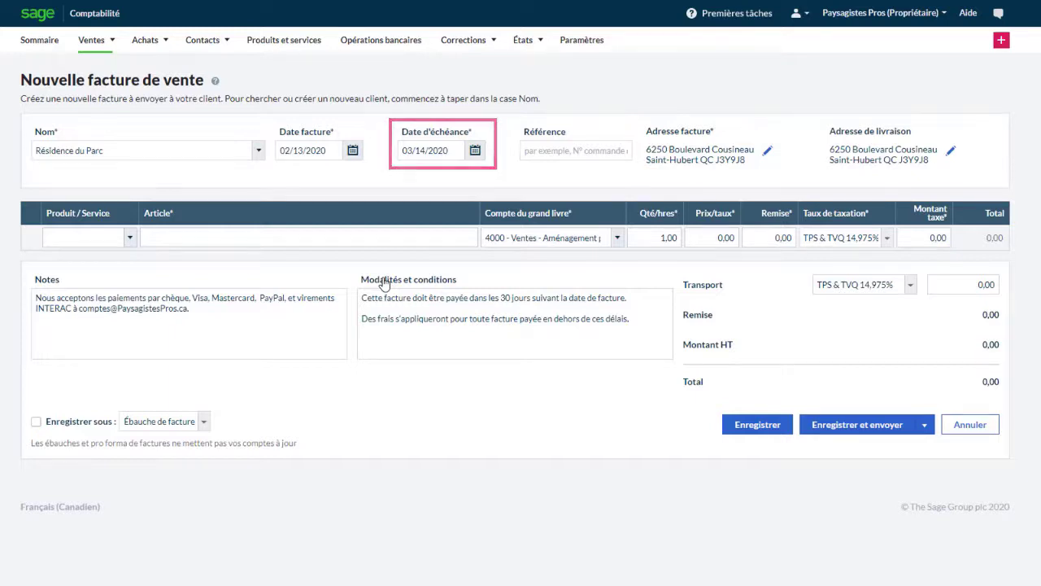
{"action": "left_click", "coordinate": [581, 151]}
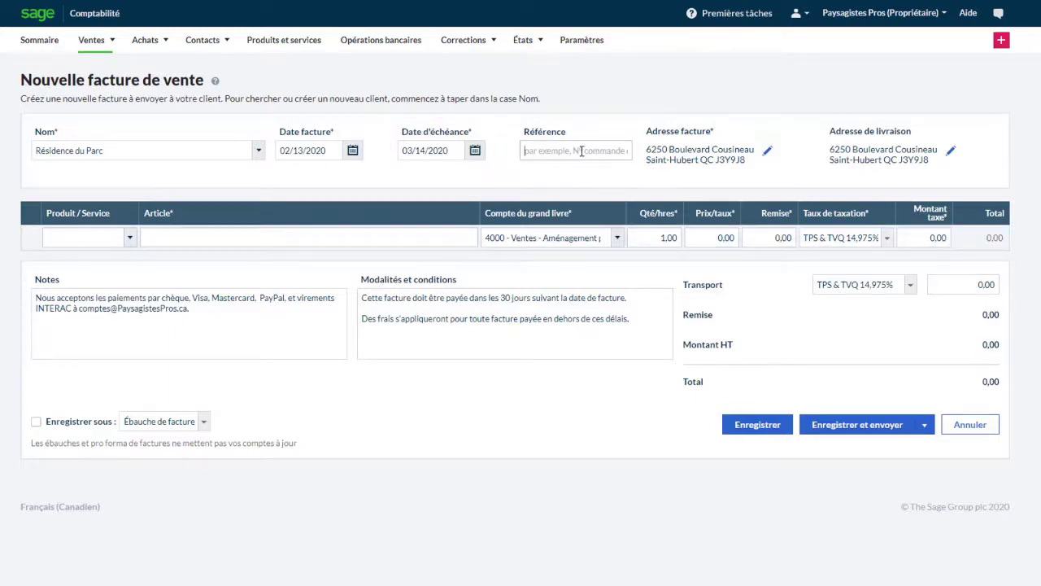
{"action": "type", "text": "PO 745"}
Step: Add the Entretien de pelouse service as the first invoice line
{"action": "left_click", "coordinate": [129, 237]}
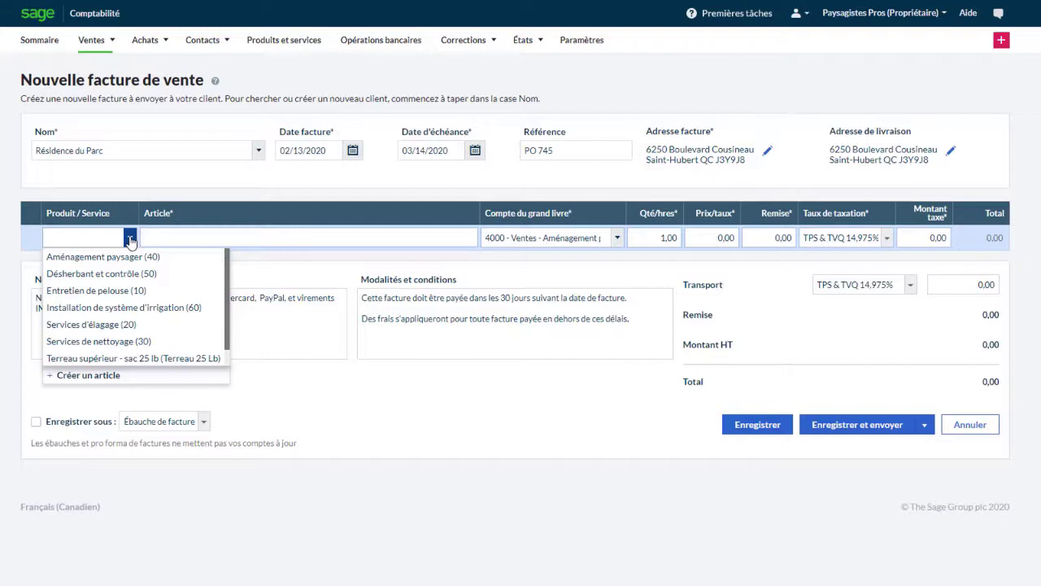
{"action": "type", "text": "Entre"}
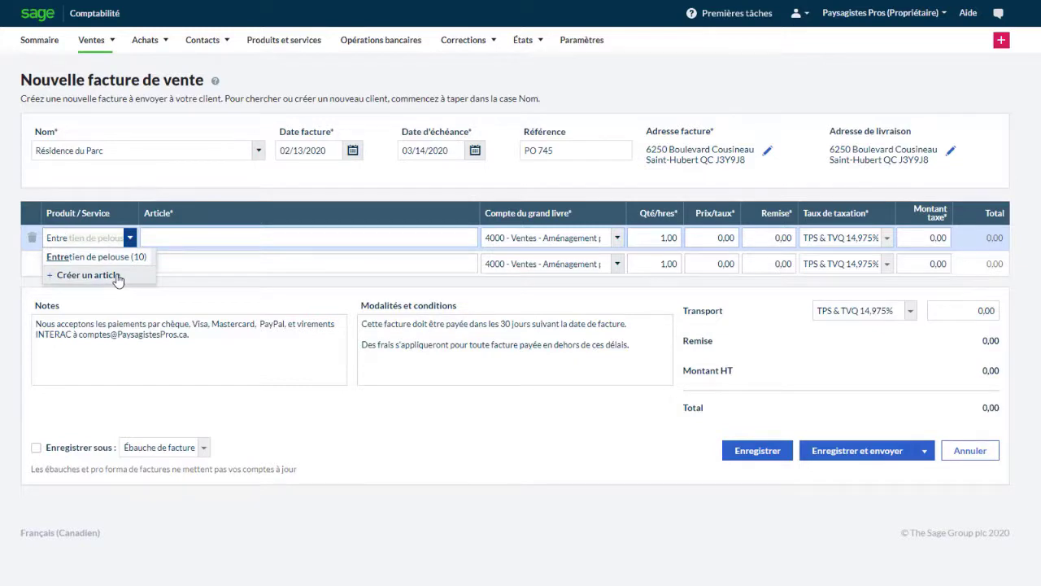
{"action": "left_click", "coordinate": [96, 257]}
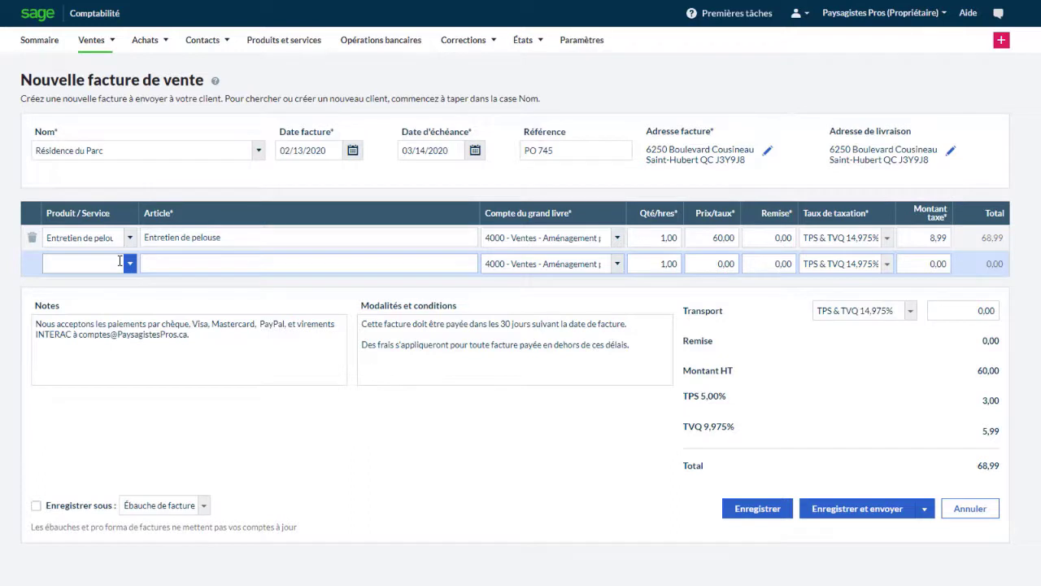
{"action": "left_click", "coordinate": [617, 238]}
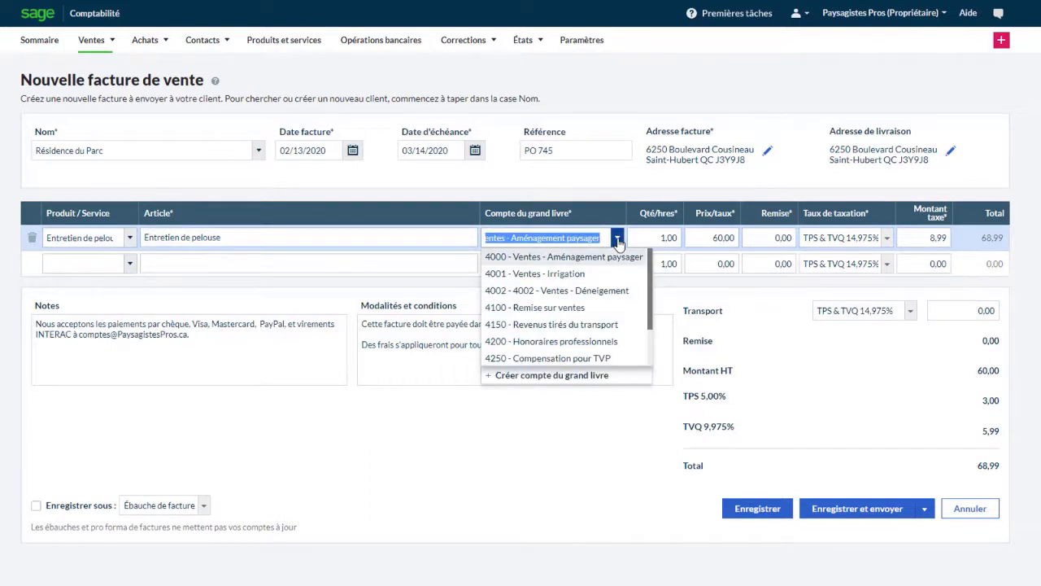
{"action": "left_click", "coordinate": [712, 237]}
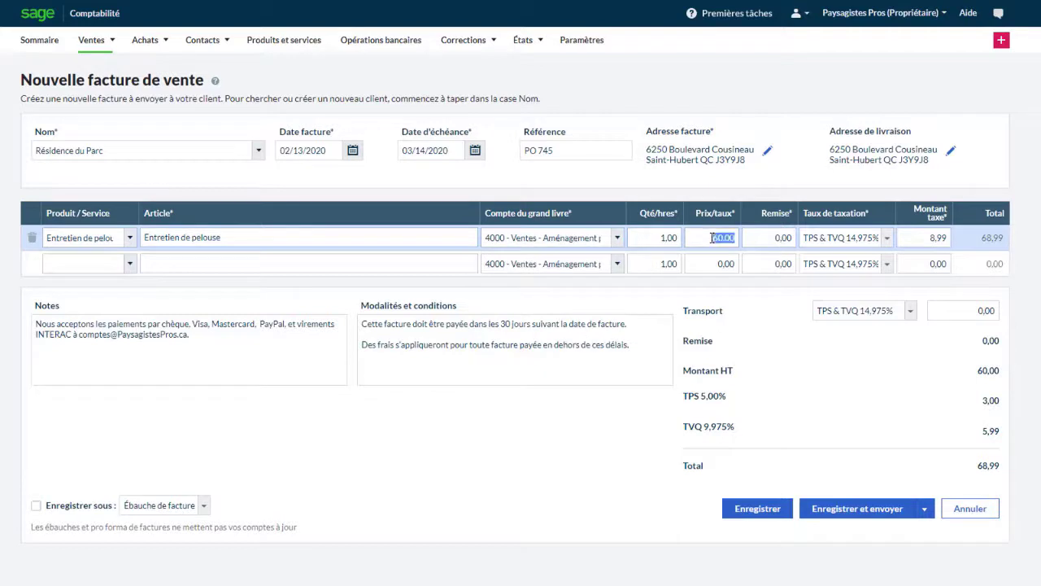
{"action": "left_click", "coordinate": [886, 239]}
{"action": "left_click", "coordinate": [887, 238]}
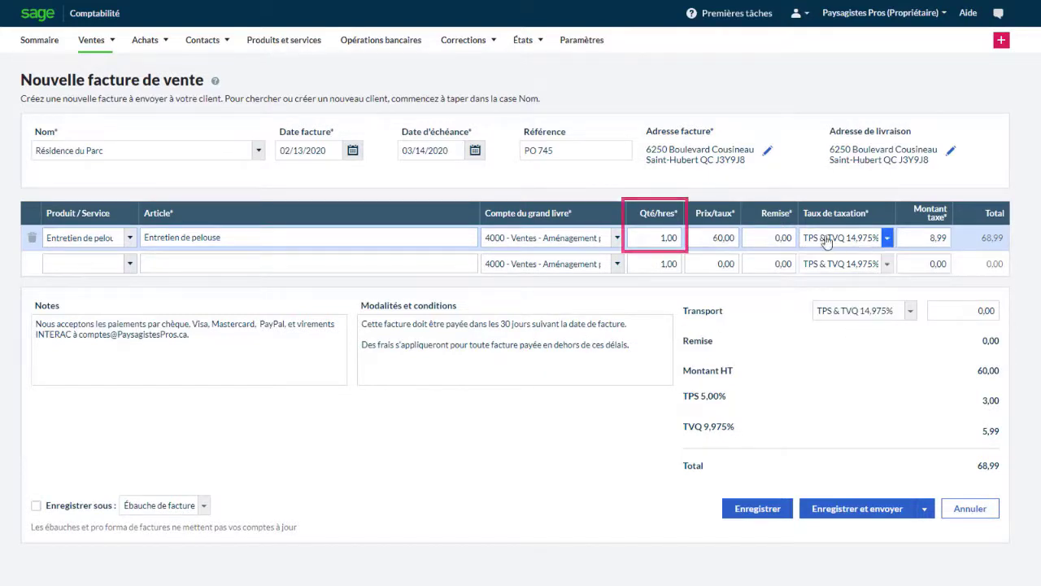
Step: Set the Entretien de pelouse line's quantity to 6 and apply a 5% discount to it
{"action": "left_click", "coordinate": [661, 239]}
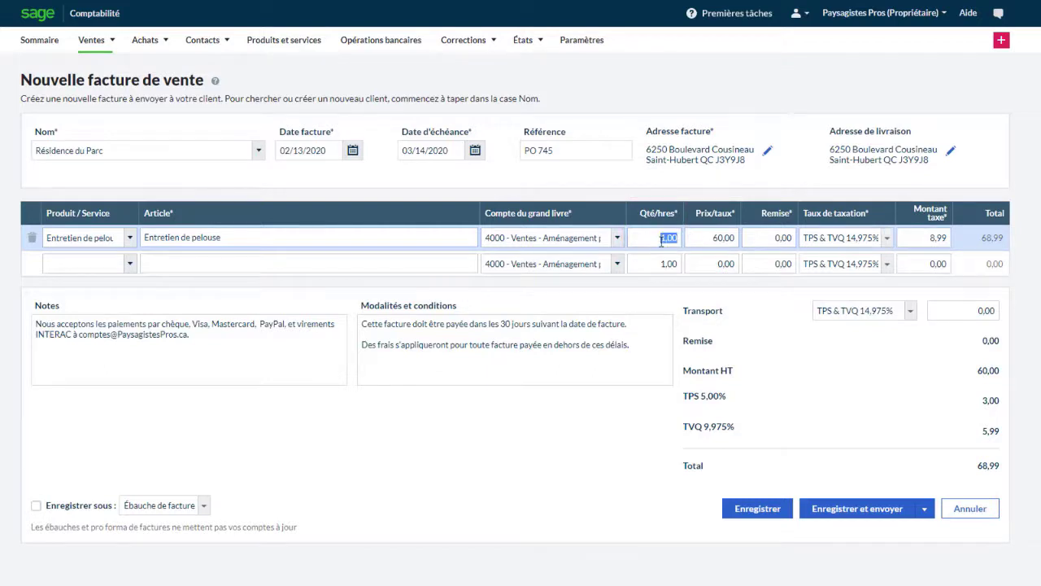
{"action": "type", "text": "6"}
{"action": "key", "text": "Tab"}
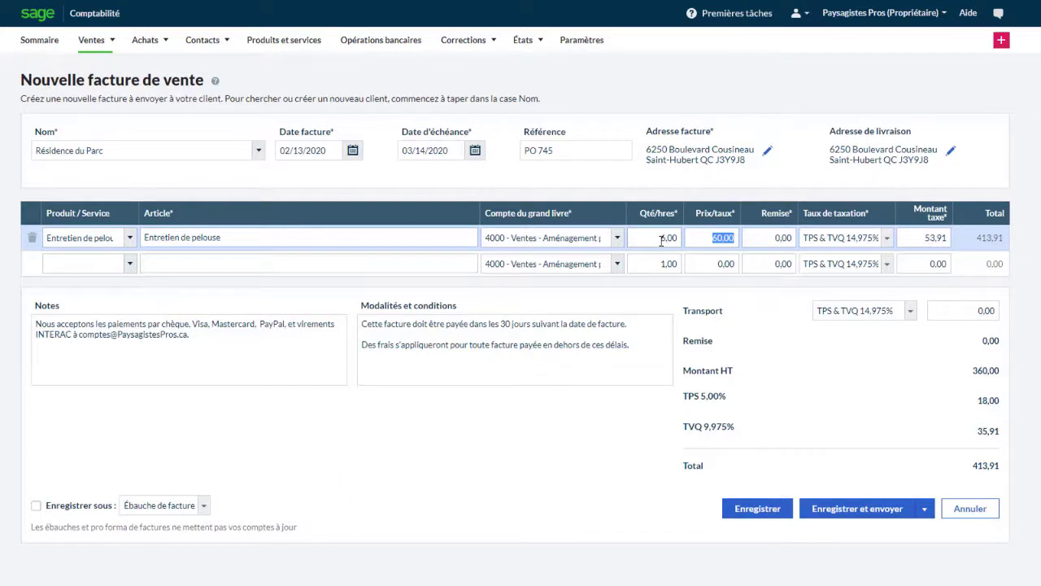
{"action": "left_click", "coordinate": [783, 236]}
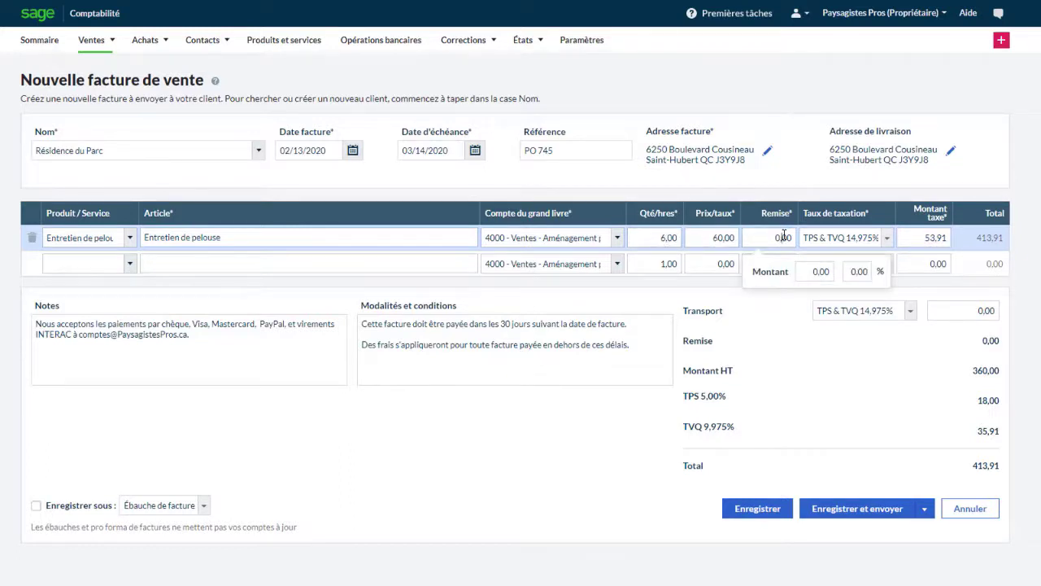
{"action": "left_click", "coordinate": [858, 271]}
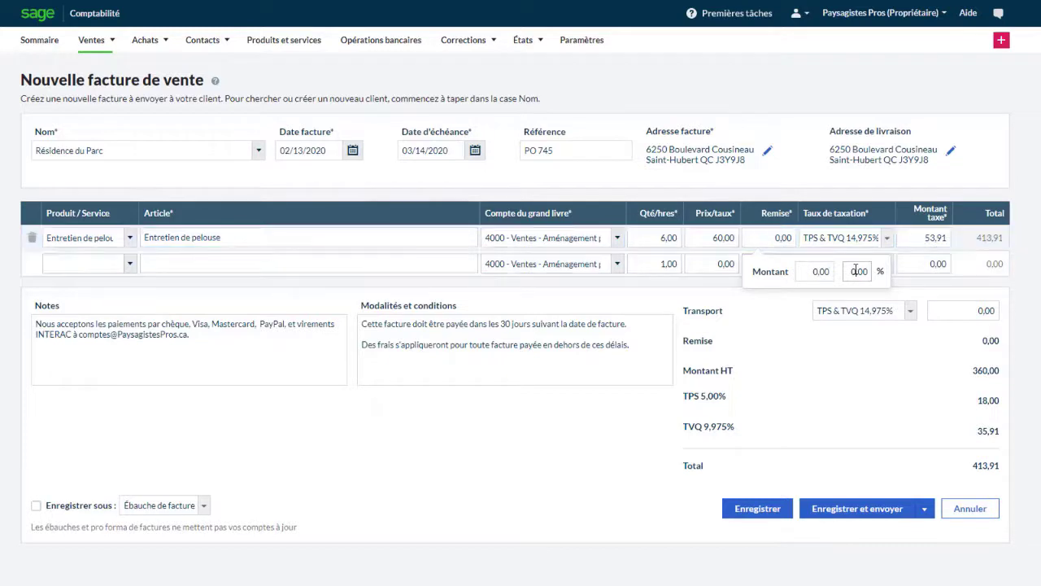
{"action": "type", "text": "5"}
{"action": "key", "text": "Tab"}
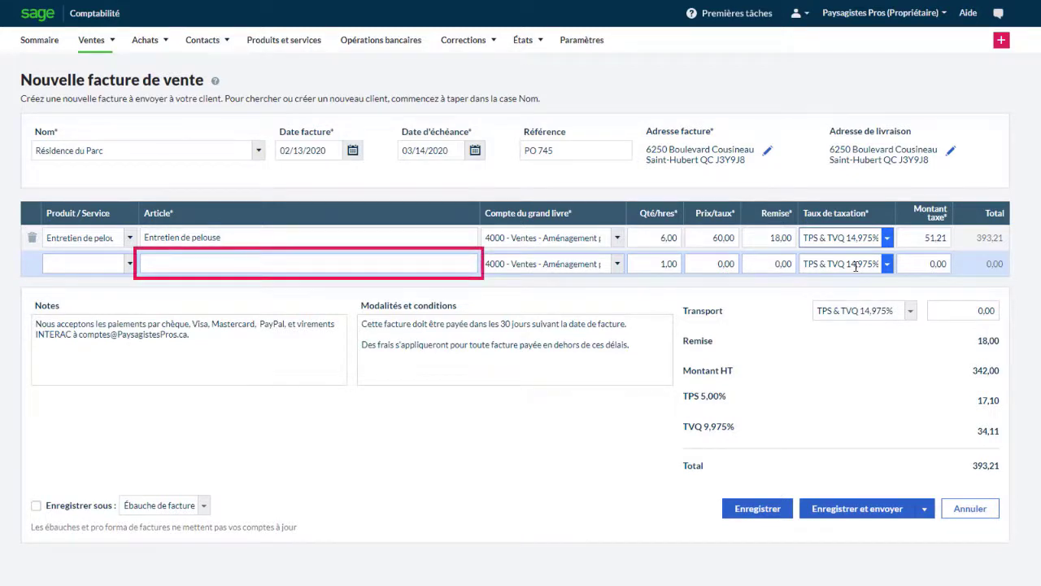
Step: Add a second invoice line described as Arrachage de souche with a price of 75
{"action": "left_click", "coordinate": [387, 265]}
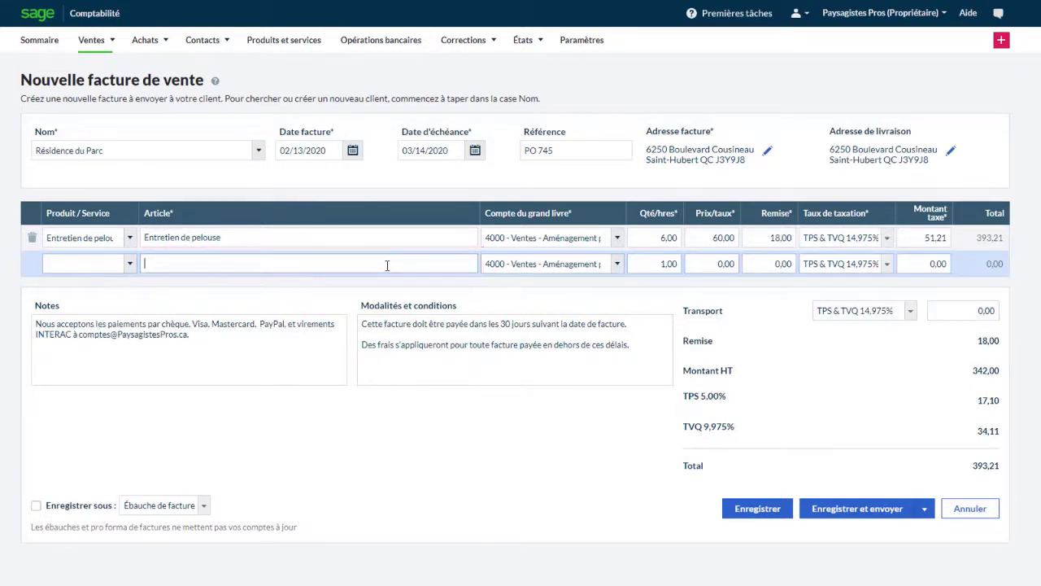
{"action": "type", "text": "Arrachage"}
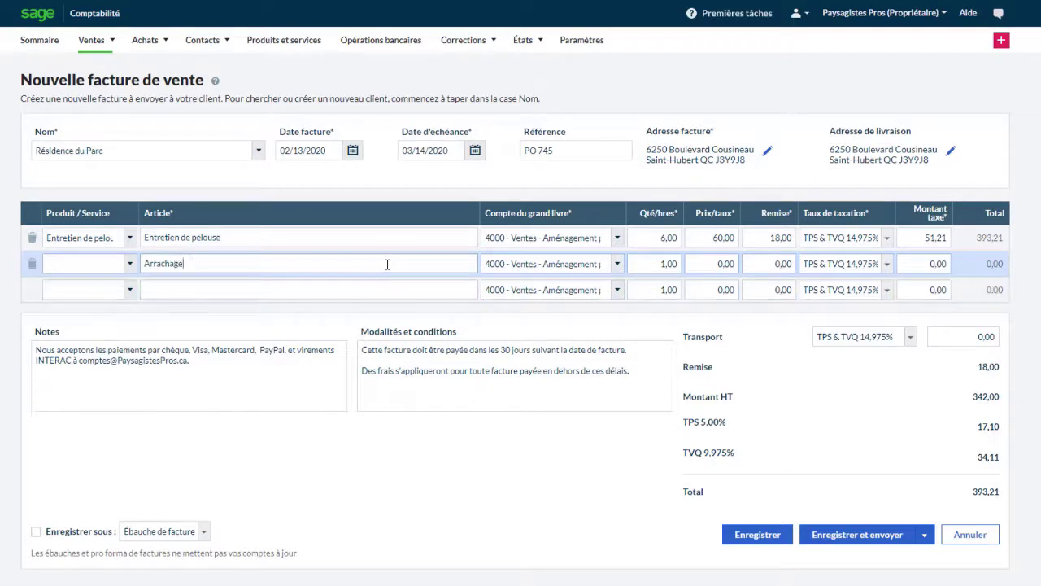
{"action": "type", "text": " de souche"}
{"action": "left_click", "coordinate": [716, 264]}
{"action": "type", "text": "75"}
{"action": "left_click", "coordinate": [719, 318]}
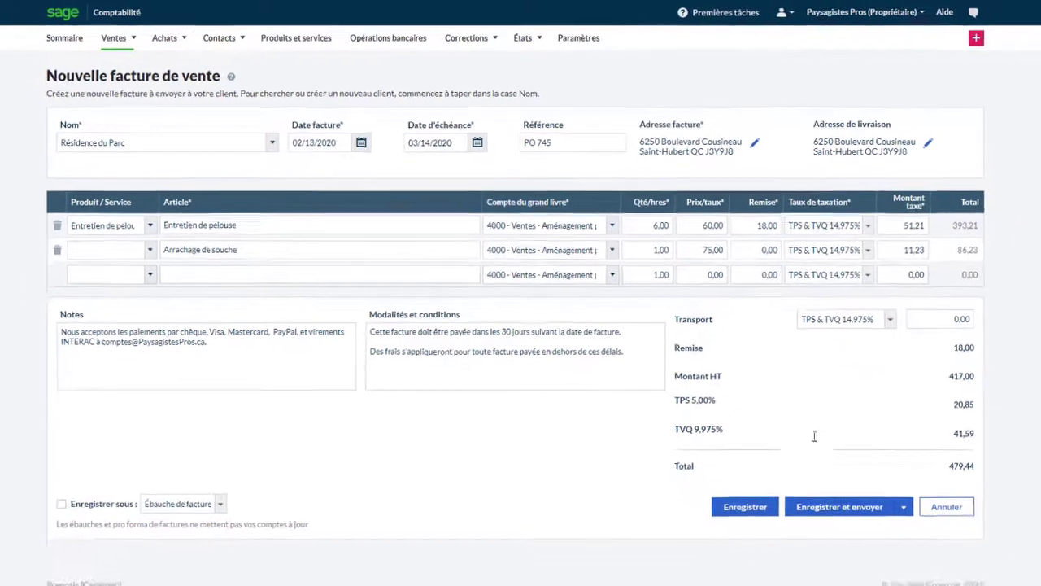
Step: Save the invoice and e-mail it to the customer with the PDF attached and a copy to the sender
{"action": "left_click", "coordinate": [902, 508]}
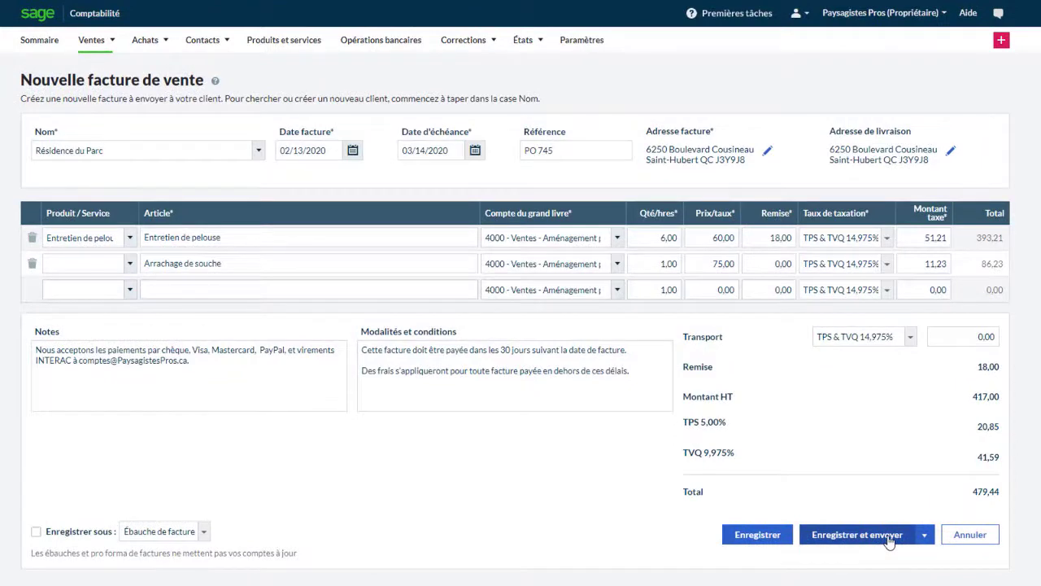
{"action": "left_click", "coordinate": [888, 537]}
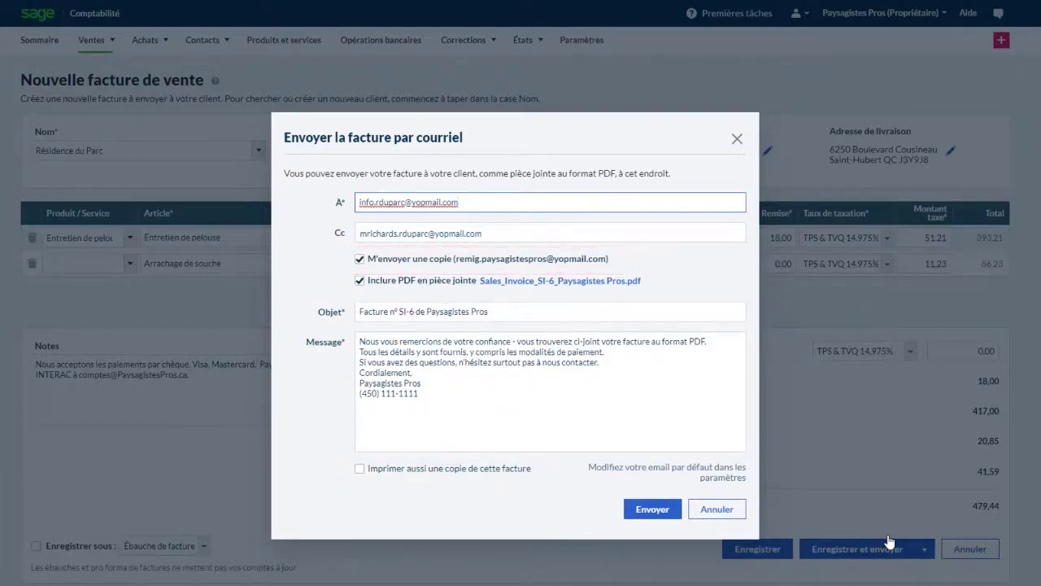
{"action": "left_click", "coordinate": [660, 513]}
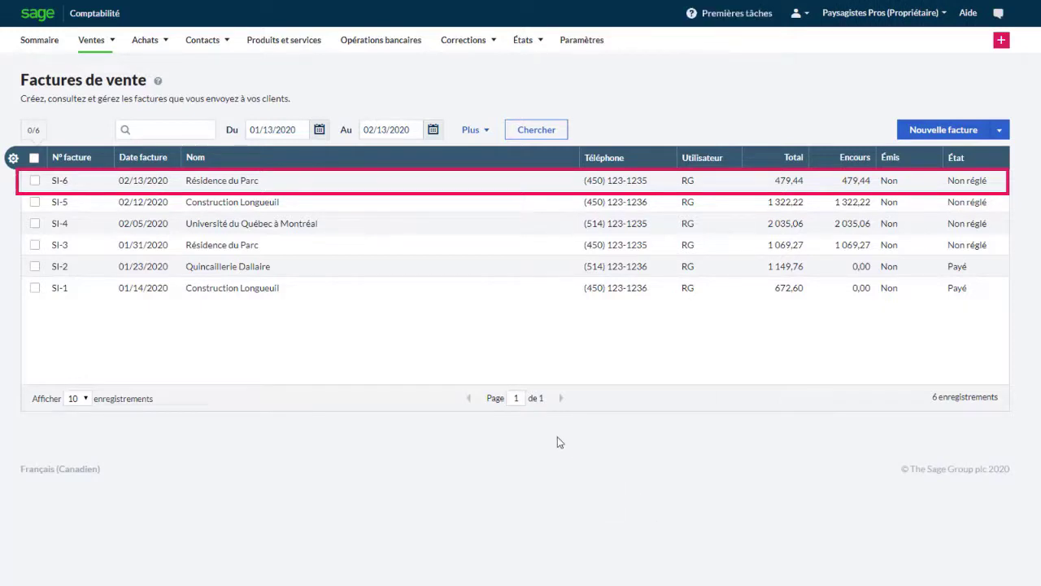
Step: Open the 02/13/2020 Résidence du Parc invoice and examine its created, sent and viewed status details
{"action": "left_click", "coordinate": [239, 181]}
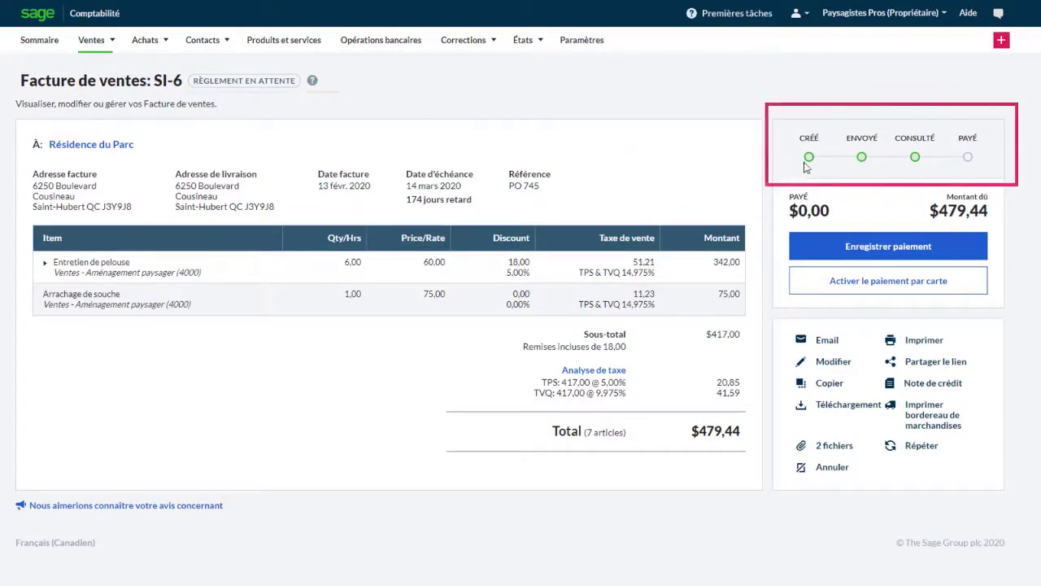
{"action": "mouse_move", "coordinate": [808, 163]}
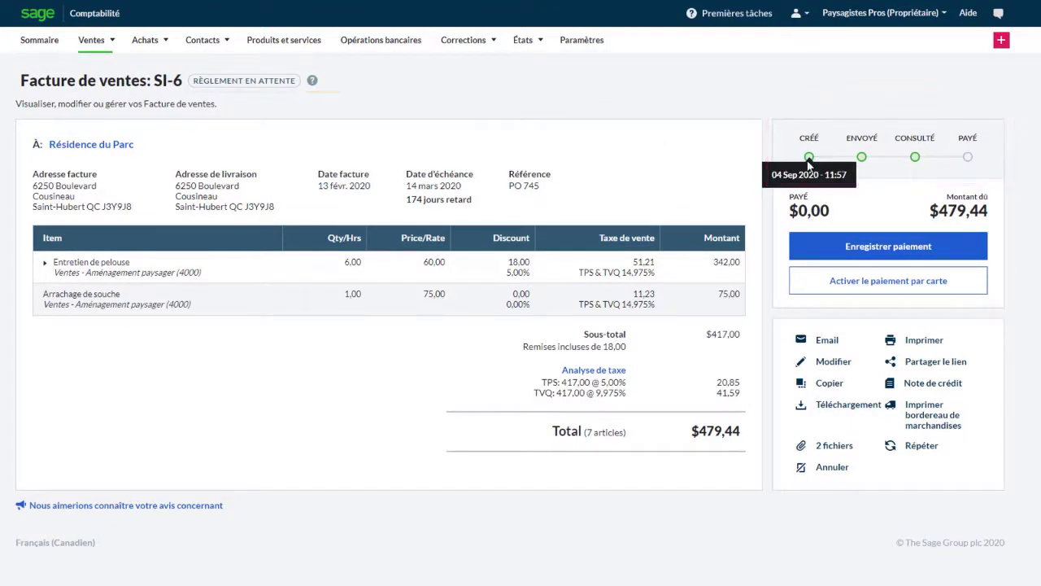
{"action": "mouse_move", "coordinate": [863, 165]}
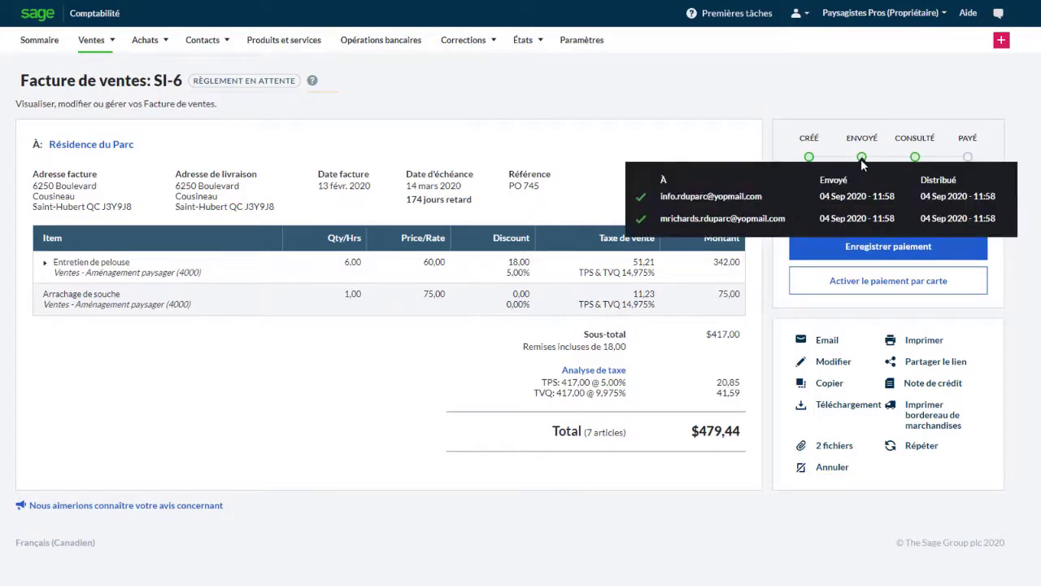
{"action": "mouse_move", "coordinate": [915, 163]}
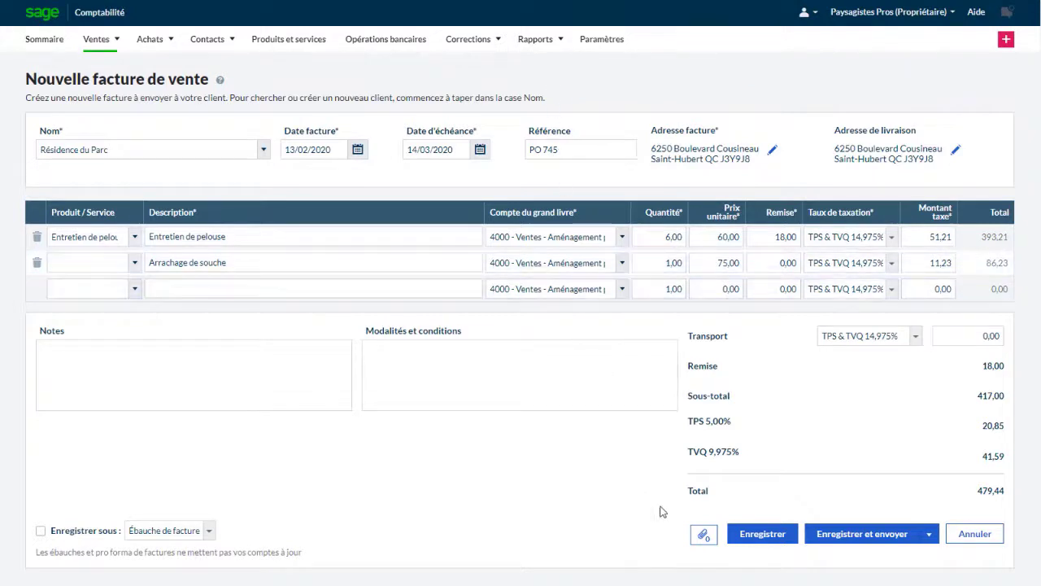
Step: Attach Contrat_de_service_2020.docx and Examples_de_plans.png to the new sales invoice and make both visible to the client
{"action": "left_click", "coordinate": [705, 534]}
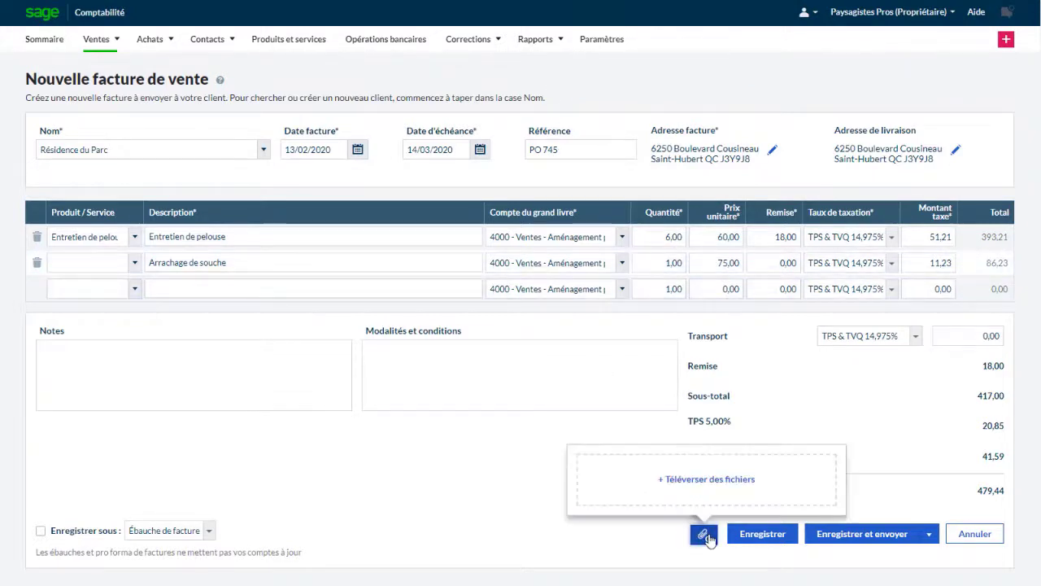
{"action": "left_click", "coordinate": [700, 481]}
{"action": "double_click", "coordinate": [135, 115]}
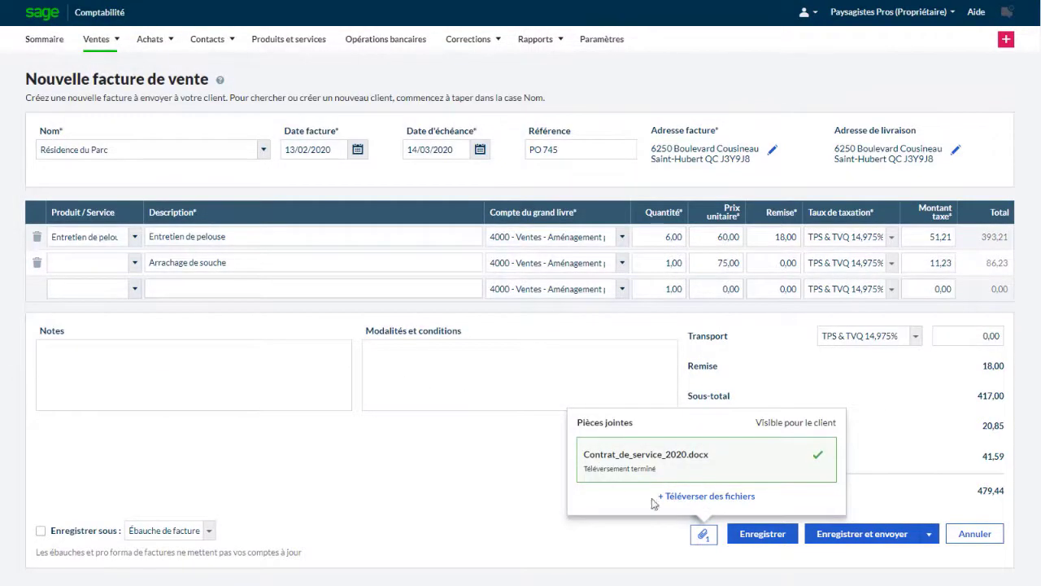
{"action": "left_click", "coordinate": [693, 497]}
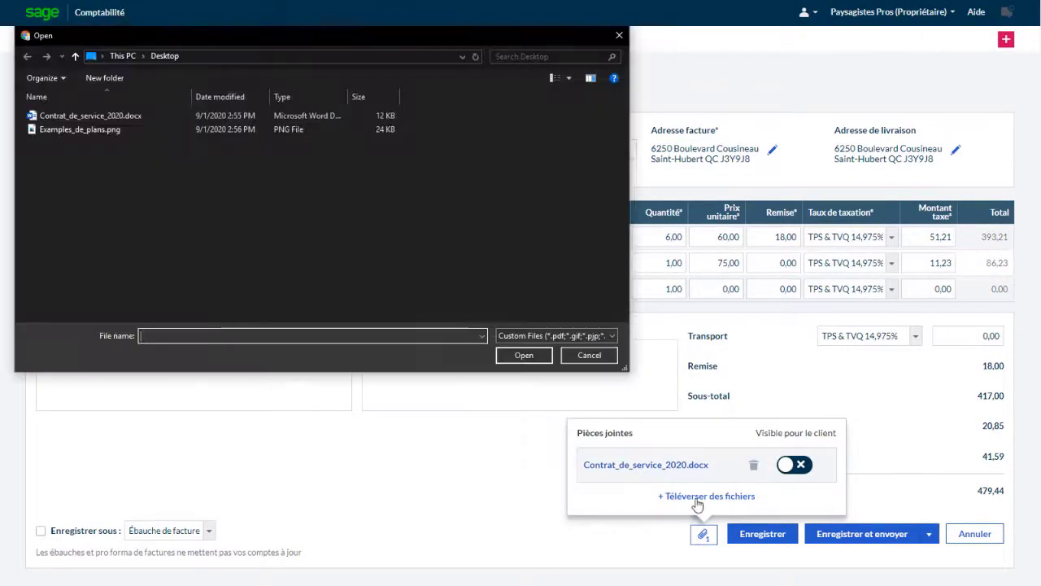
{"action": "double_click", "coordinate": [81, 129]}
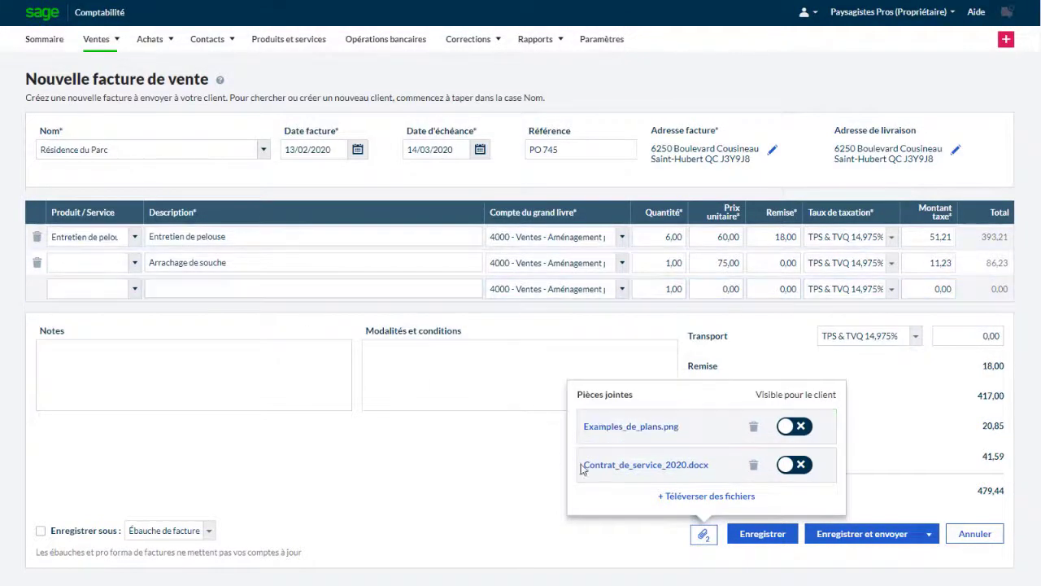
{"action": "left_click", "coordinate": [795, 466]}
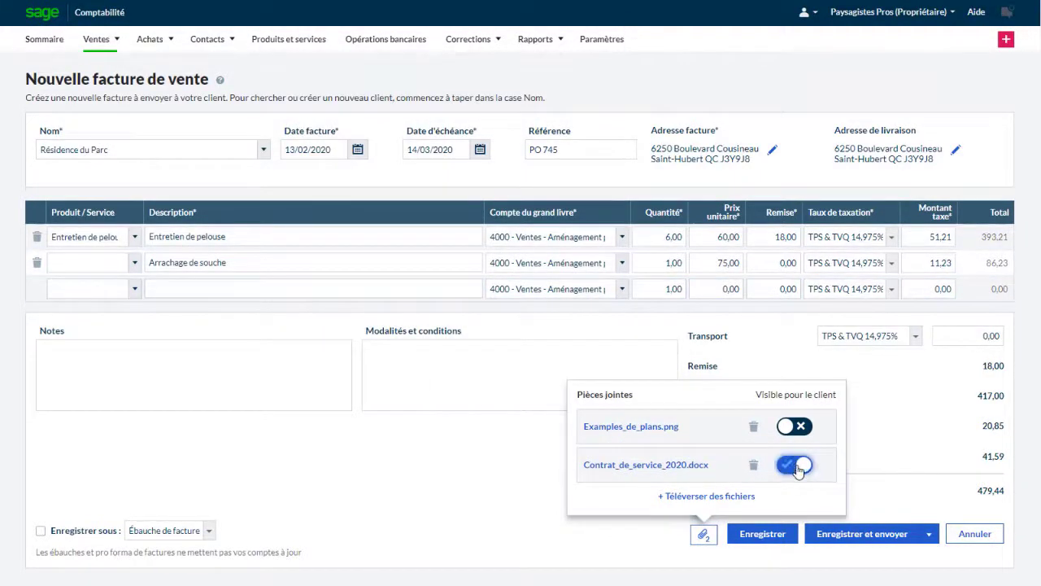
{"action": "left_click", "coordinate": [795, 426]}
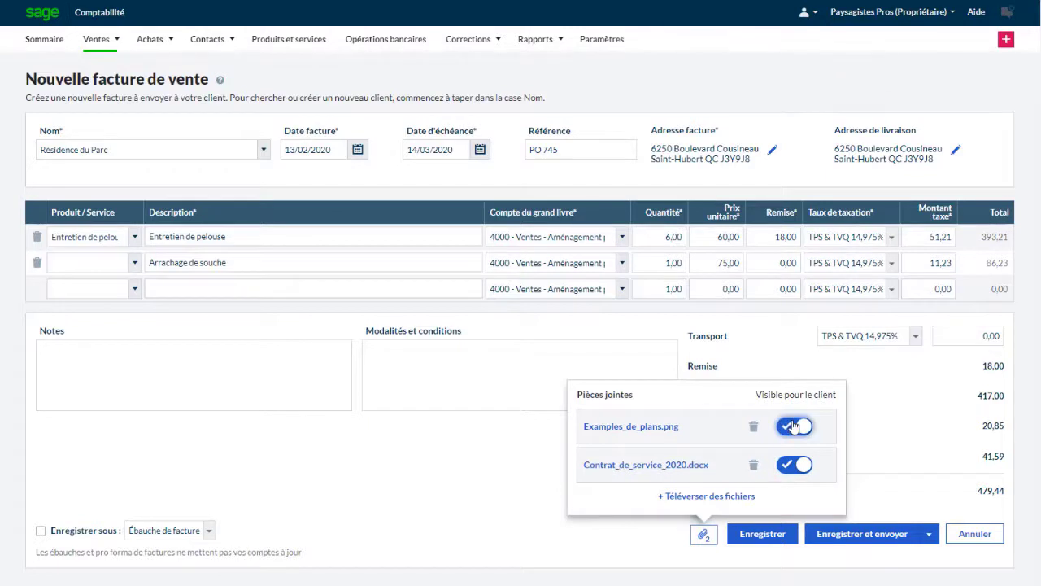